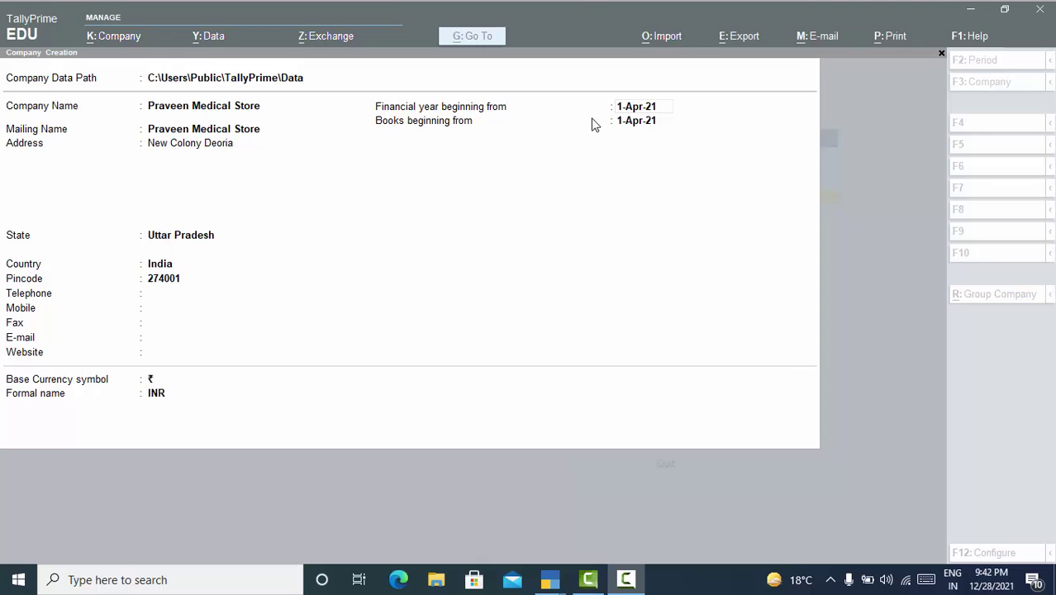
# - Put the Financial year beginning from field on the Company Creation form into edit mode
pyautogui.click(419, 122)
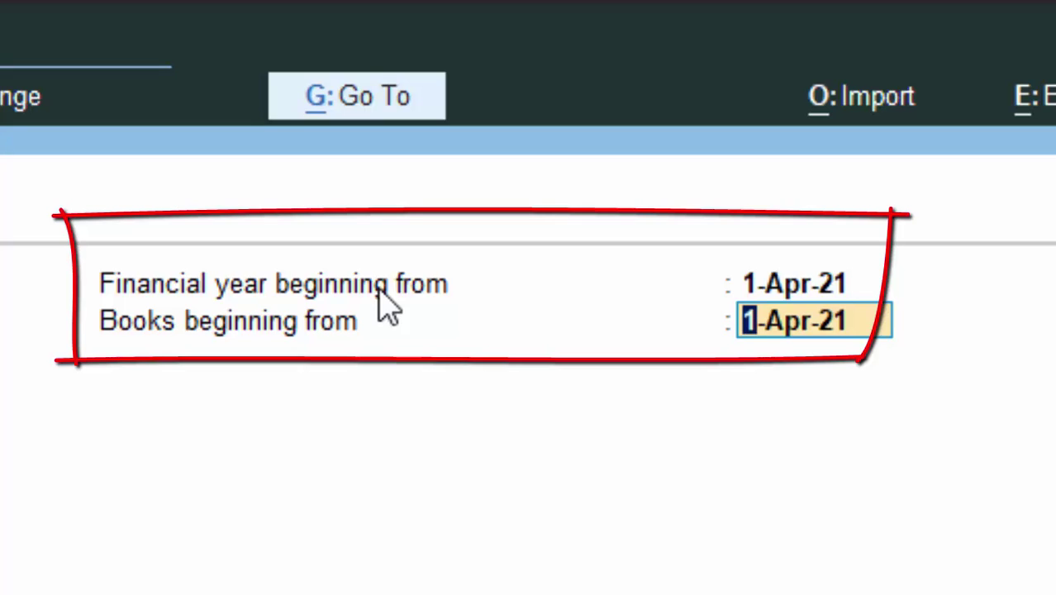
pyautogui.click(791, 285)
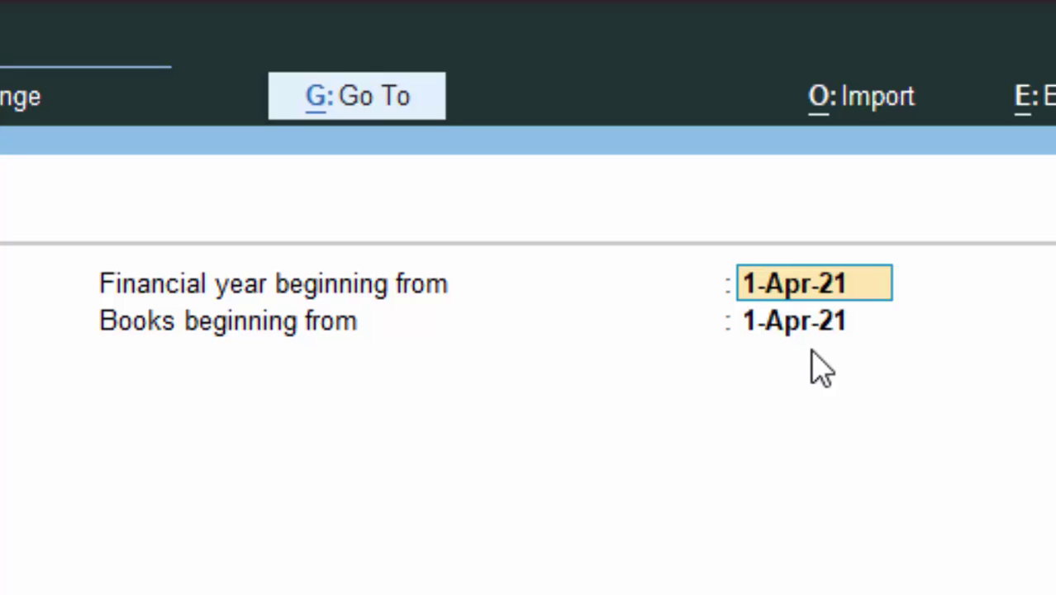
# - Enter 1-4-21 as the financial year start date
pyautogui.write('1')
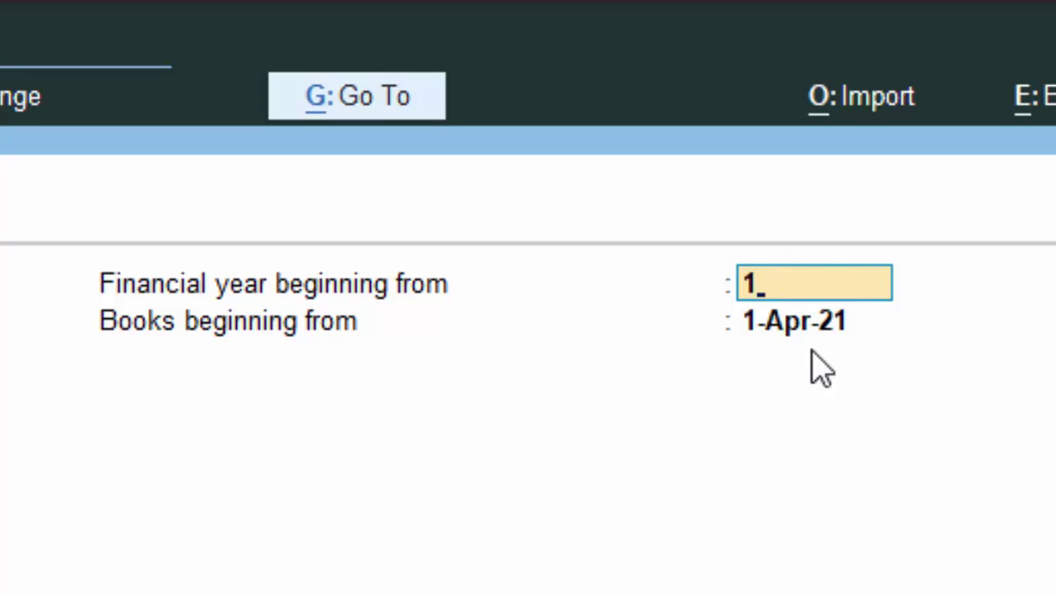
pyautogui.write('-4-')
pyautogui.write('21')
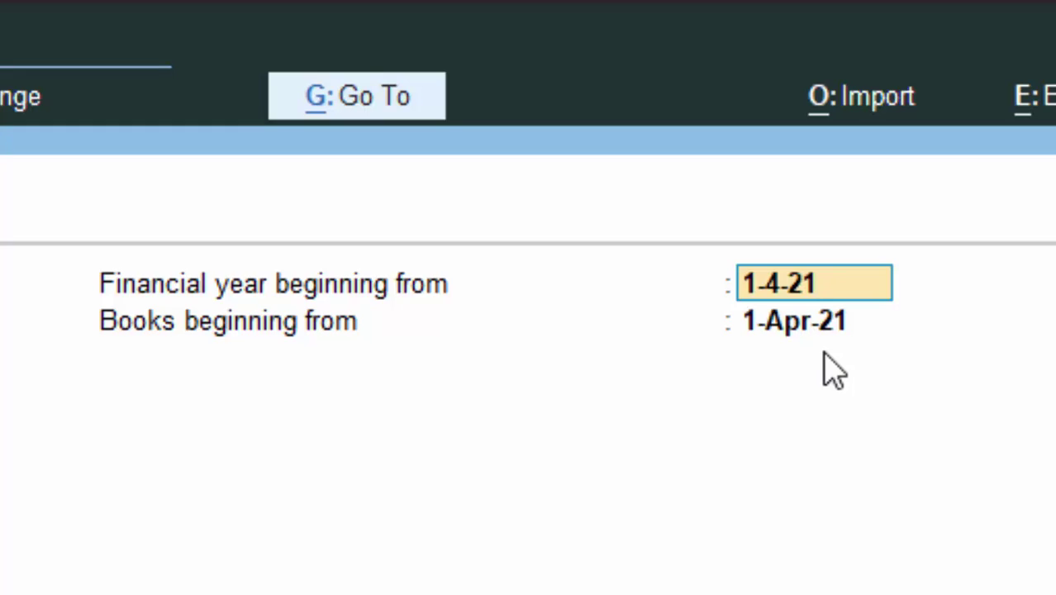
pyautogui.press('Return')
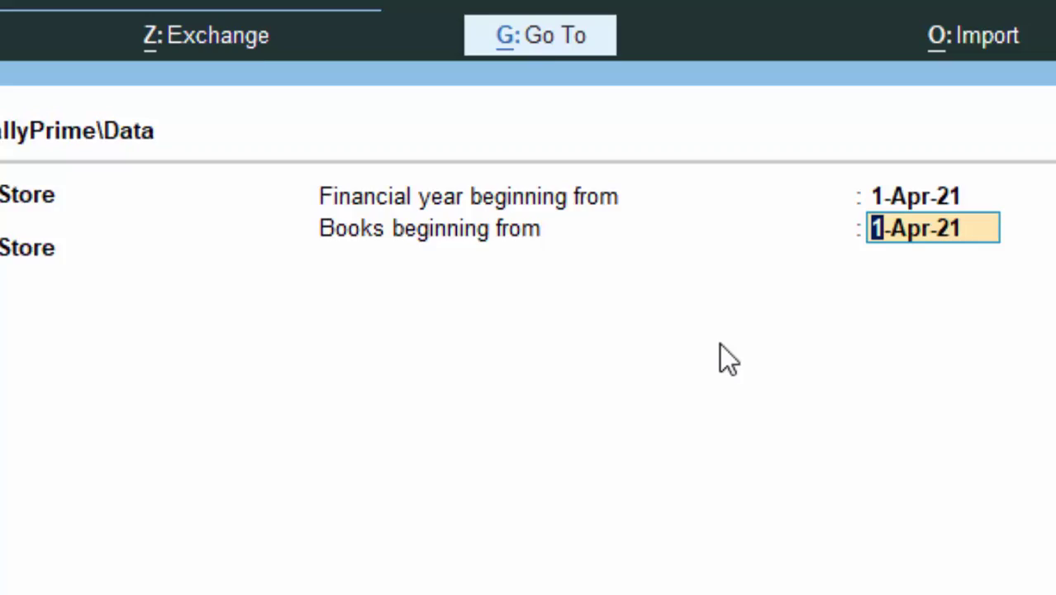
# - Correct the books beginning date from 3-4-21 to 2-4-21
pyautogui.write('3')
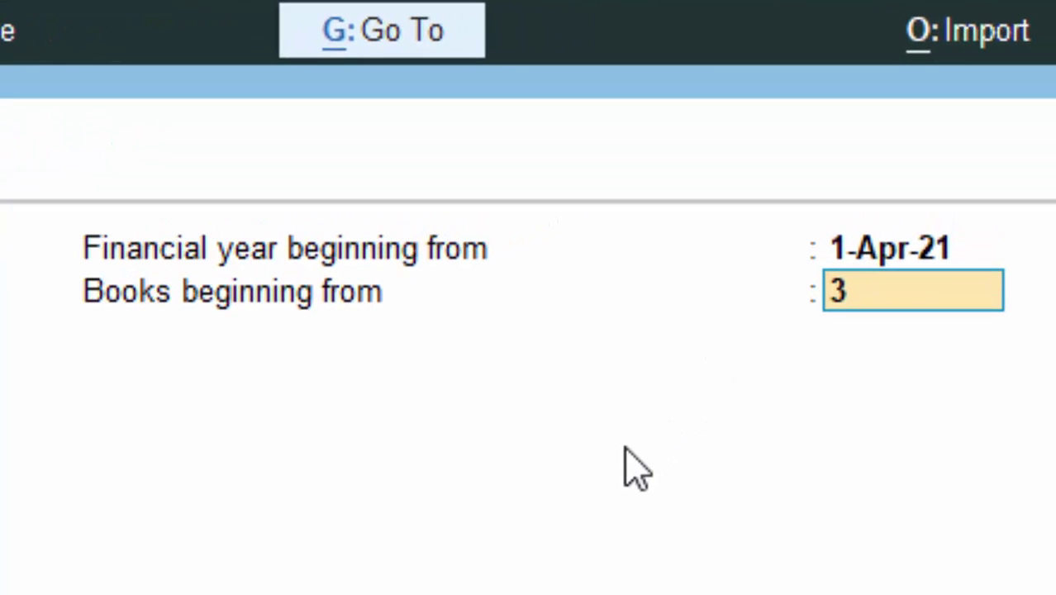
pyautogui.write('-4-')
pyautogui.write('21')
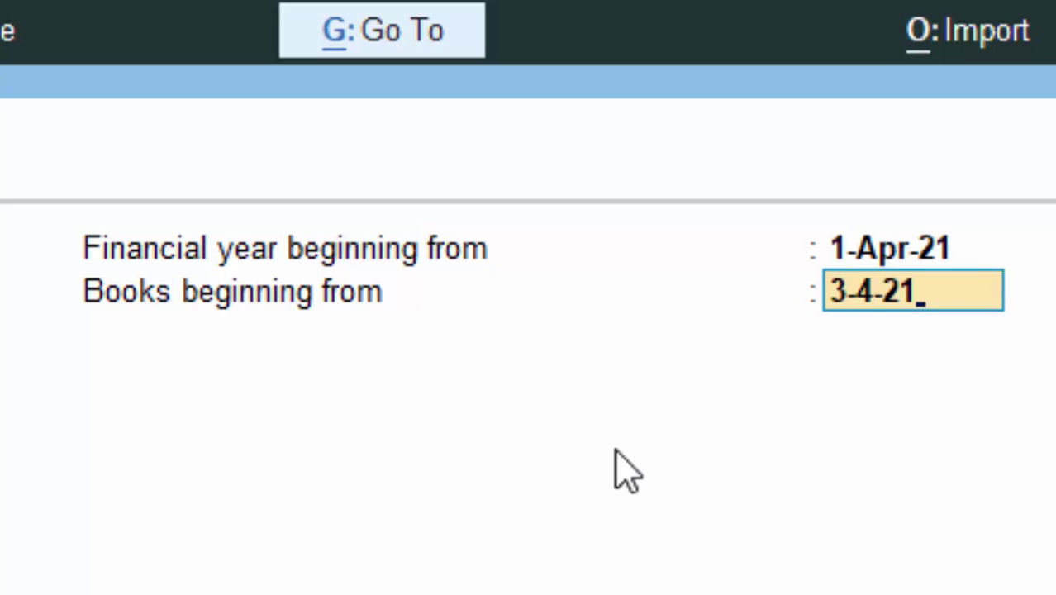
pyautogui.press('BackSpace')
pyautogui.press('BackSpace')
pyautogui.press('BackSpace')
pyautogui.write('2')
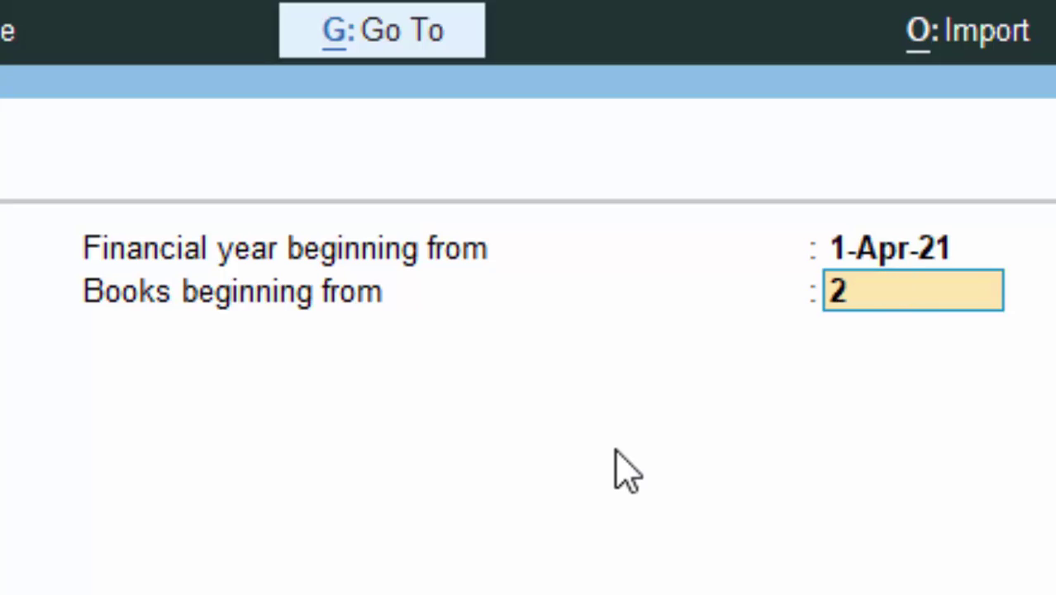
pyautogui.write('-4-')
pyautogui.write('21')
pyautogui.press('Return')
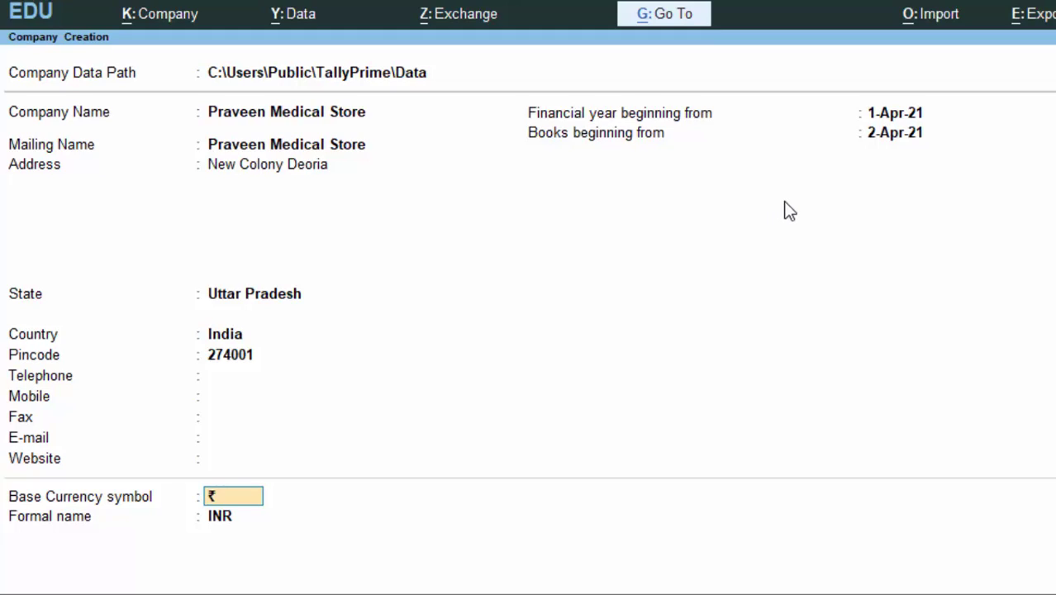
# - Confirm the ₹ base currency symbol and INR formal name to reach the Accept prompt
pyautogui.press('Return')
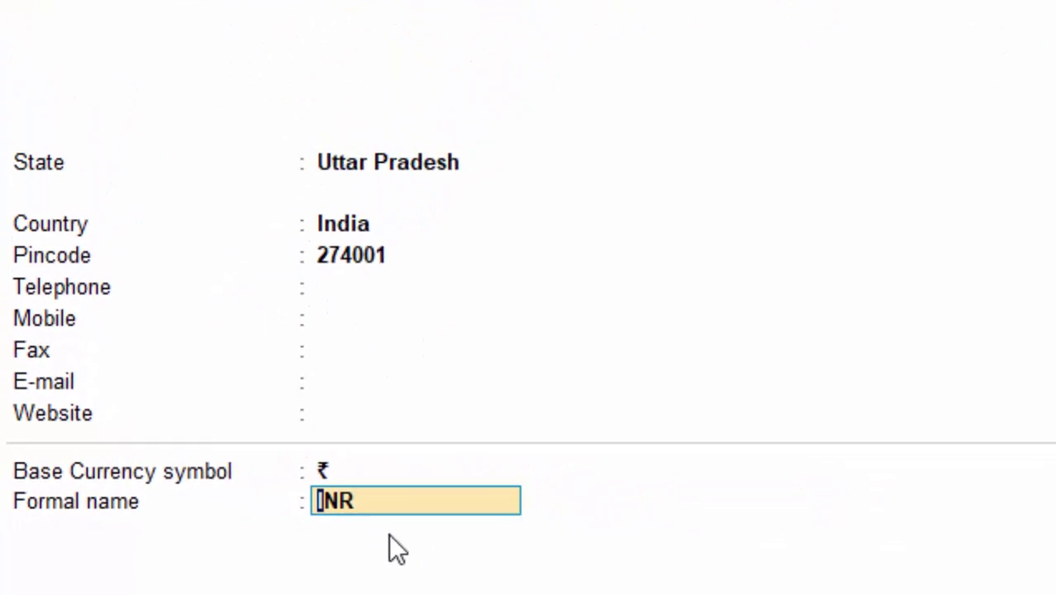
pyautogui.press('Return')
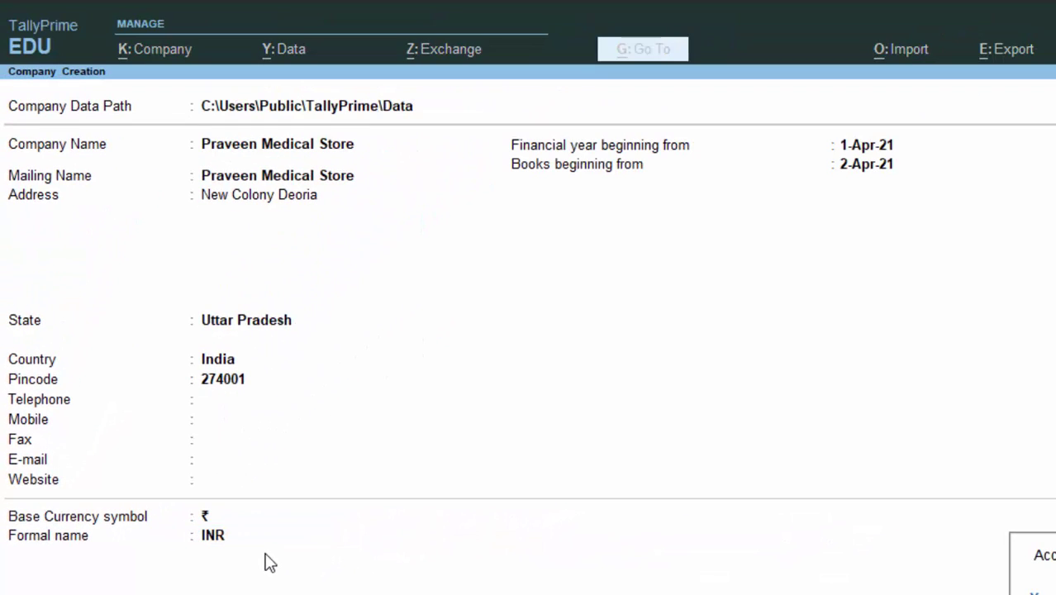